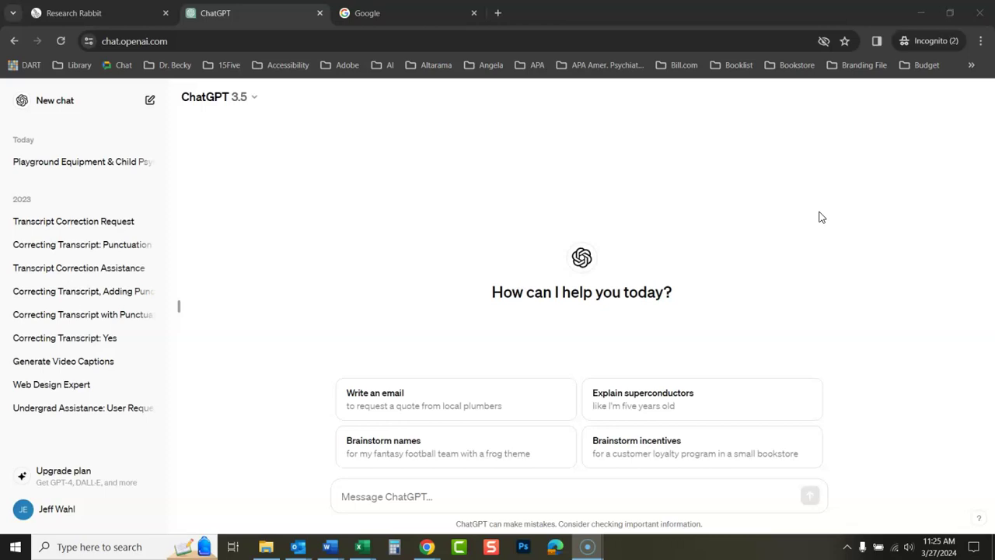
Step: Ask ChatGPT "Please create an annotated bibliography related to child psychology and playground equipment."
left_click(575, 490)
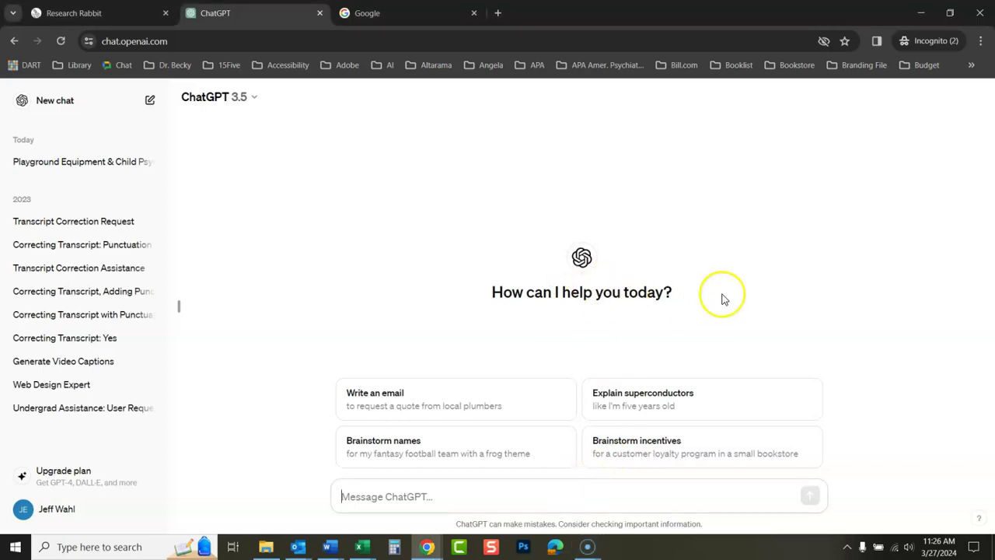
type("Please create an annotated bibliography related to child psychology and playground equipment.")
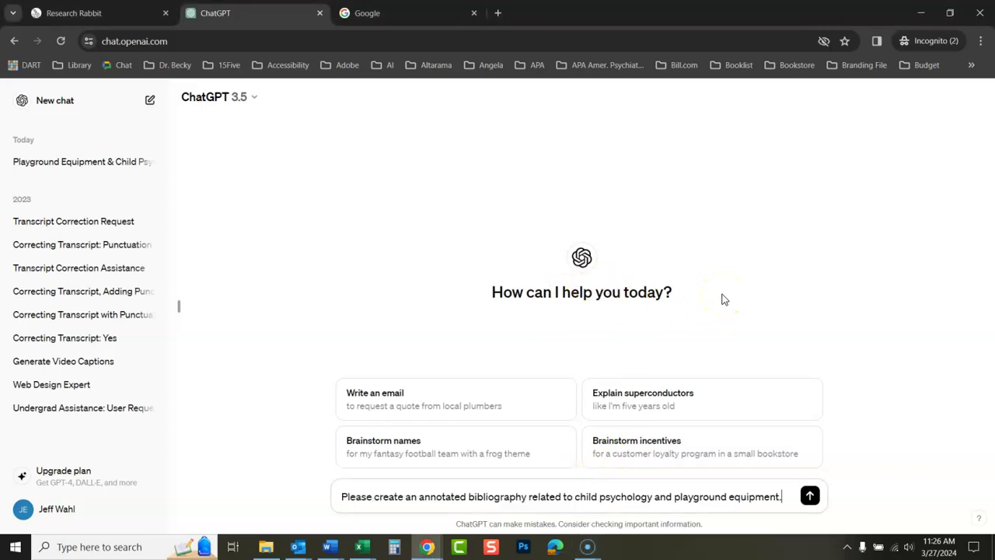
left_click(809, 495)
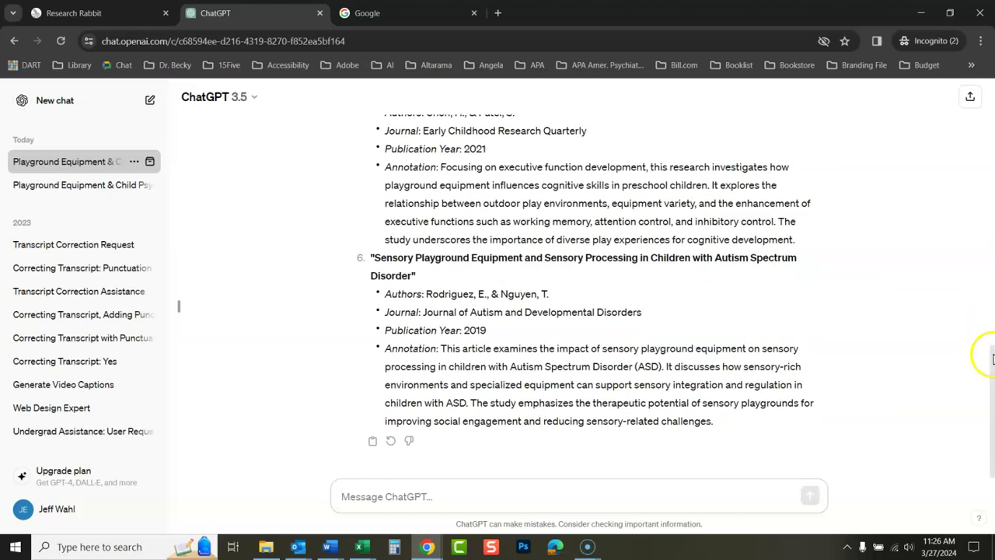
Step: Search Google for the first article's quoted title, "The Impact of Playground Equipment on Children's Physical Activity and Social Behavior: A Systematic Review"
scroll(993, 357, "up", 12)
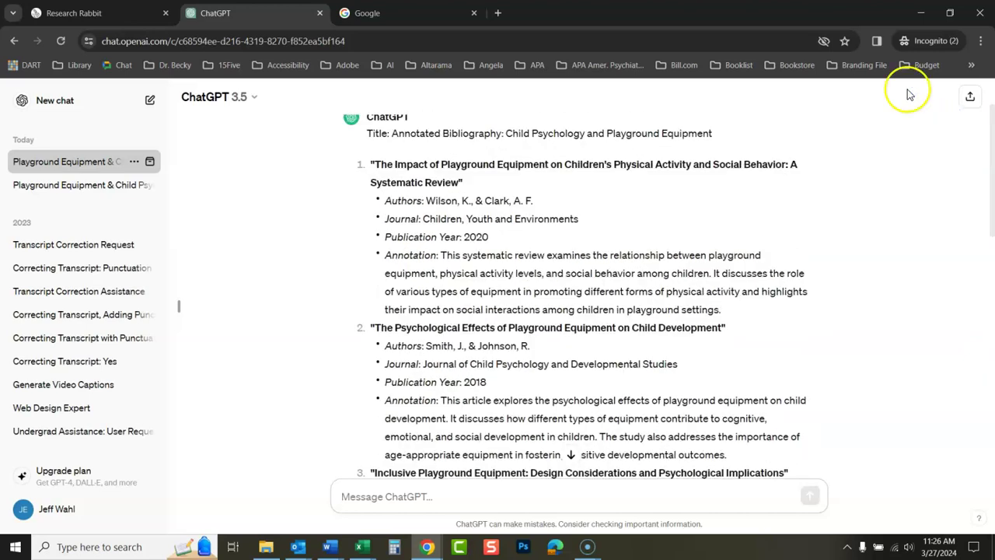
left_click_drag(374, 164, 460, 182)
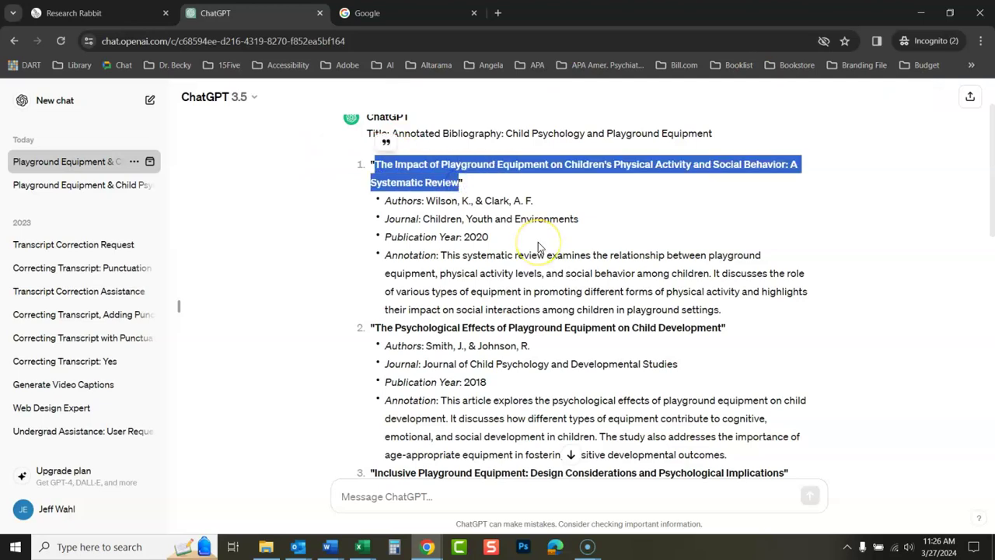
left_click(541, 193)
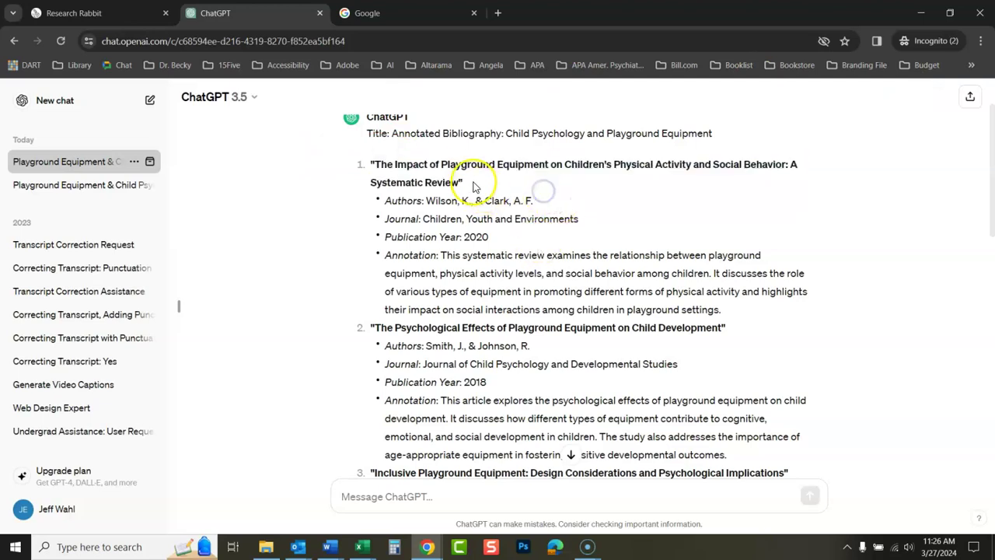
left_click_drag(474, 182, 369, 164)
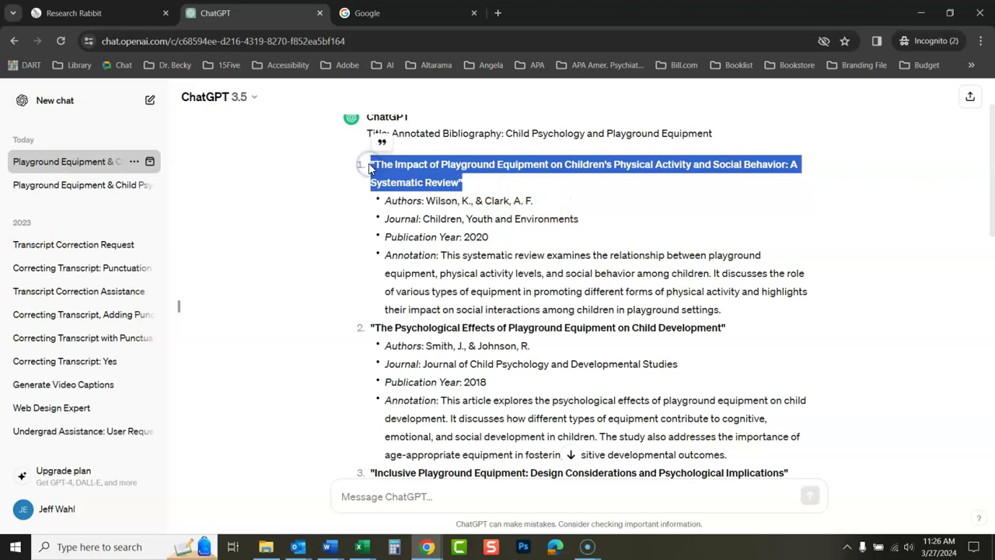
left_click(438, 10)
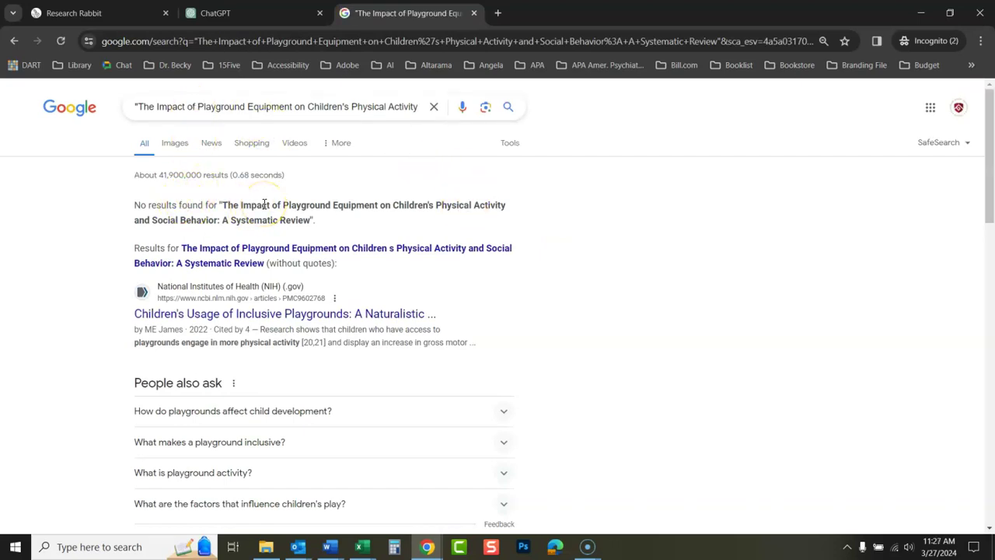
scroll(991, 140, "down", 5)
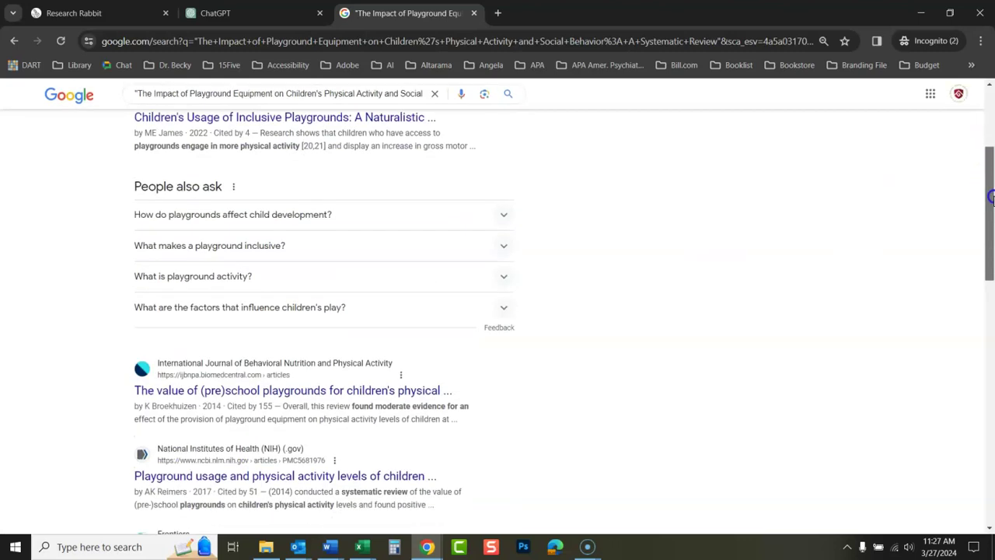
scroll(989, 122, "up", 5)
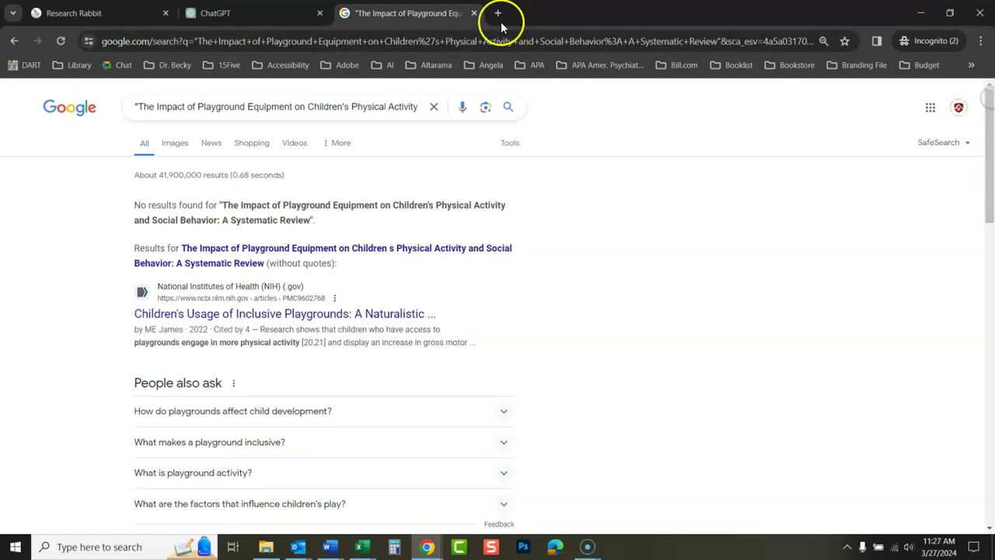
Step: Copy the second article's quoted title, "The Psychological Effects of Playground Equipment on Child Development", from ChatGPT and search Google for it
left_click(249, 14)
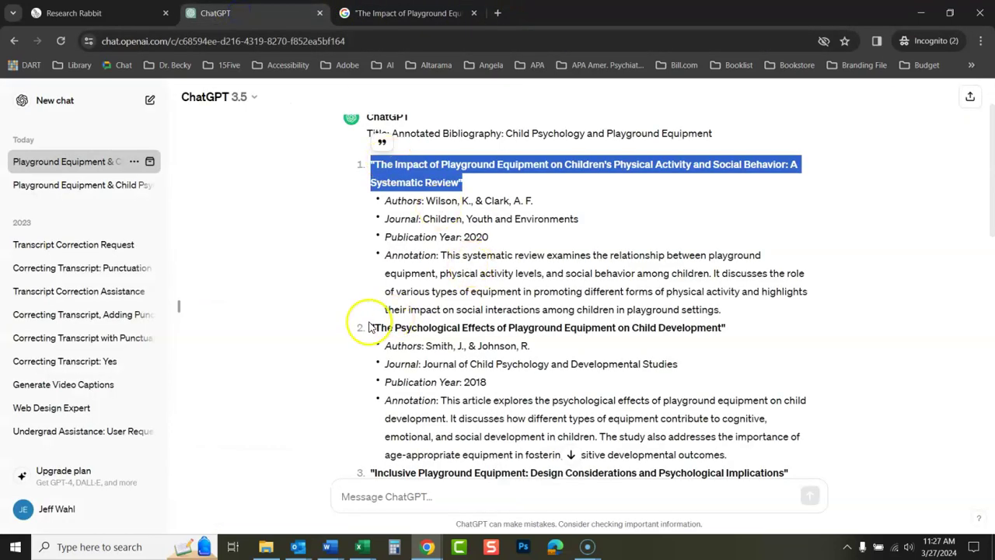
left_click_drag(370, 328, 742, 330)
key("ctrl+c")
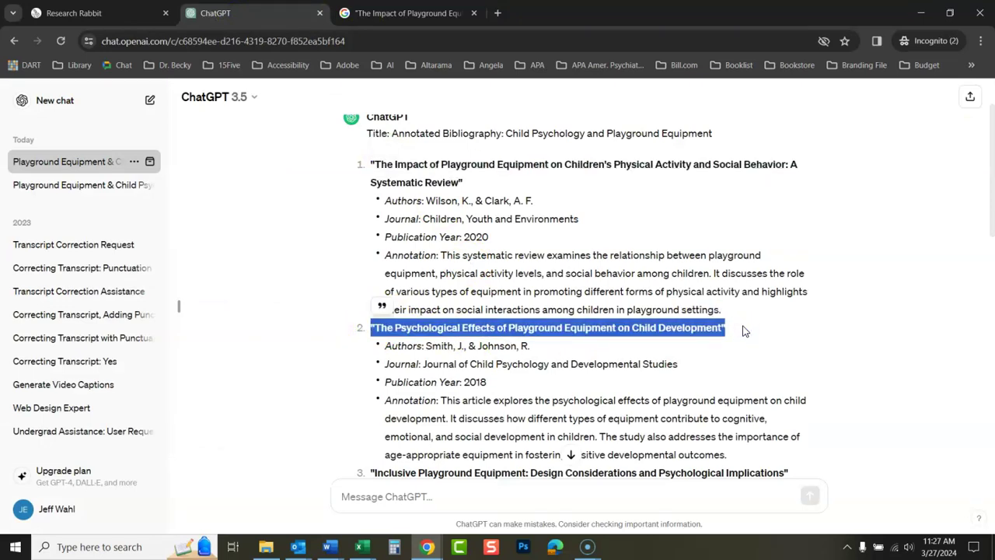
left_click(447, 13)
left_click(245, 105)
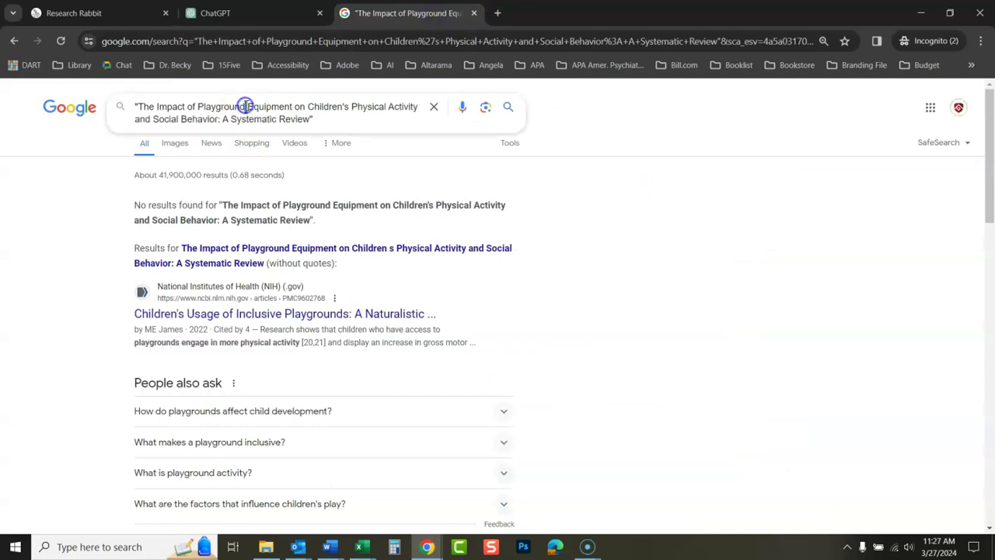
key("ctrl+a")
key("BackSpace")
key("ctrl+v")
key("Return")
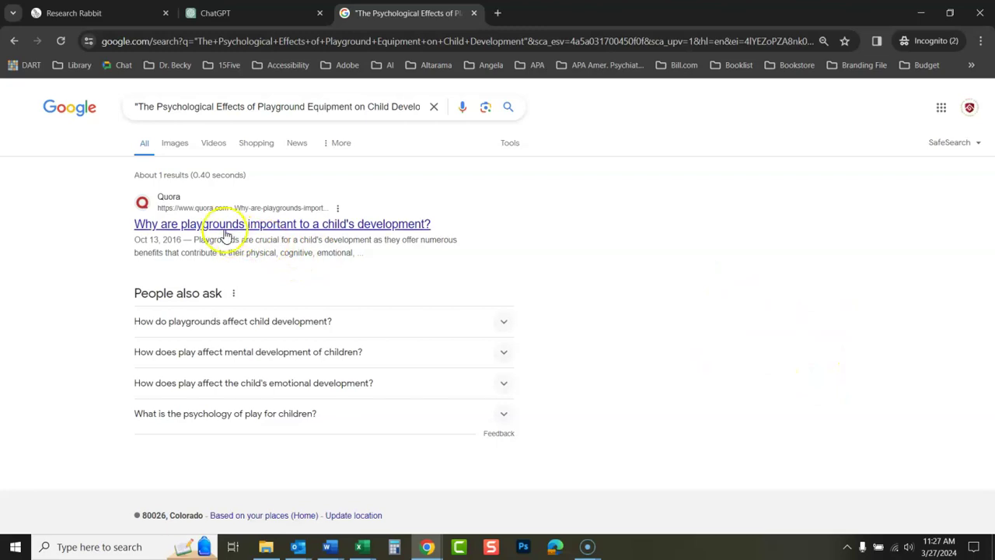
Step: Copy the third article's quoted title, "Inclusive Playground Equipment: Design Considerations and Psychological Implications", from ChatGPT and search Google for it
left_click(301, 16)
scroll(988, 224, "down", 1)
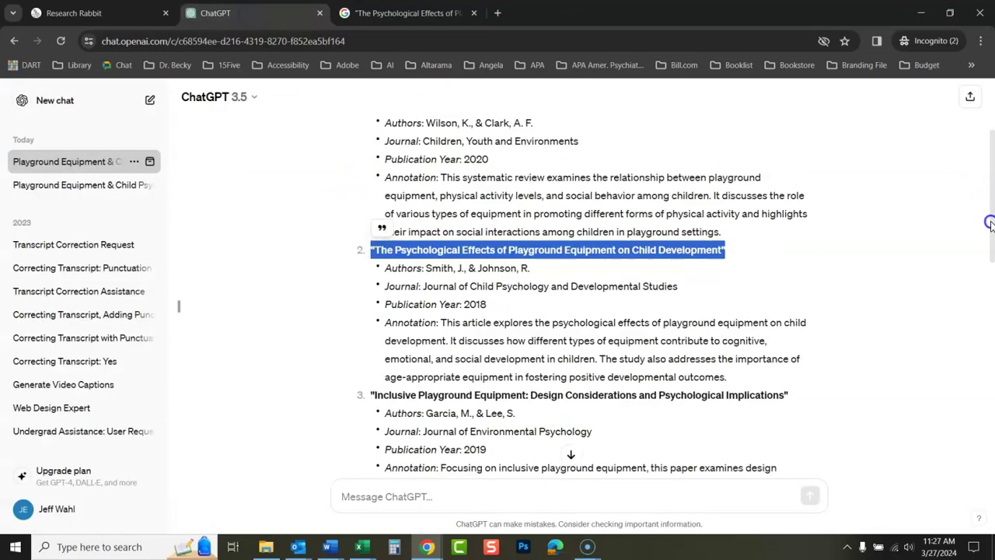
scroll(989, 224, "down", 2)
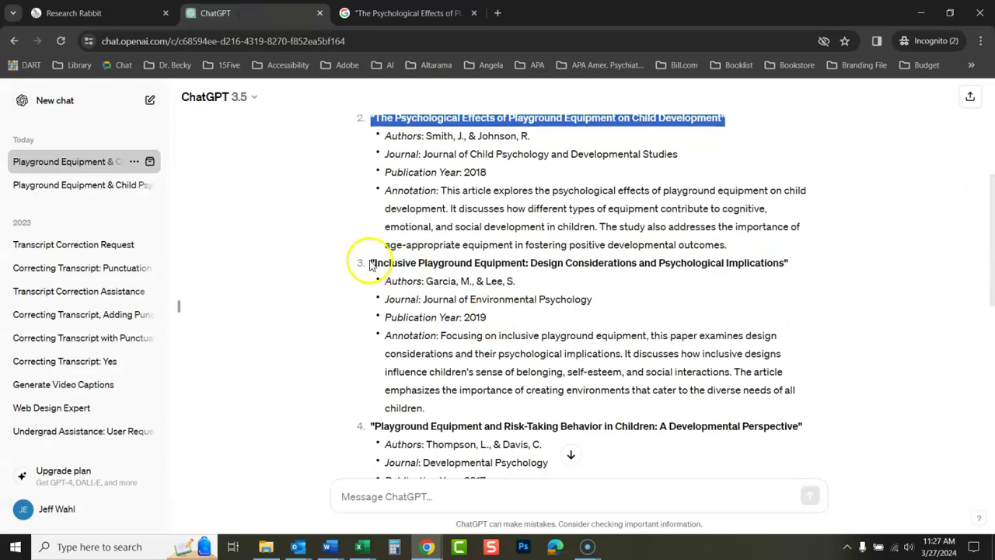
left_click_drag(372, 265, 794, 269)
key("ctrl+c")
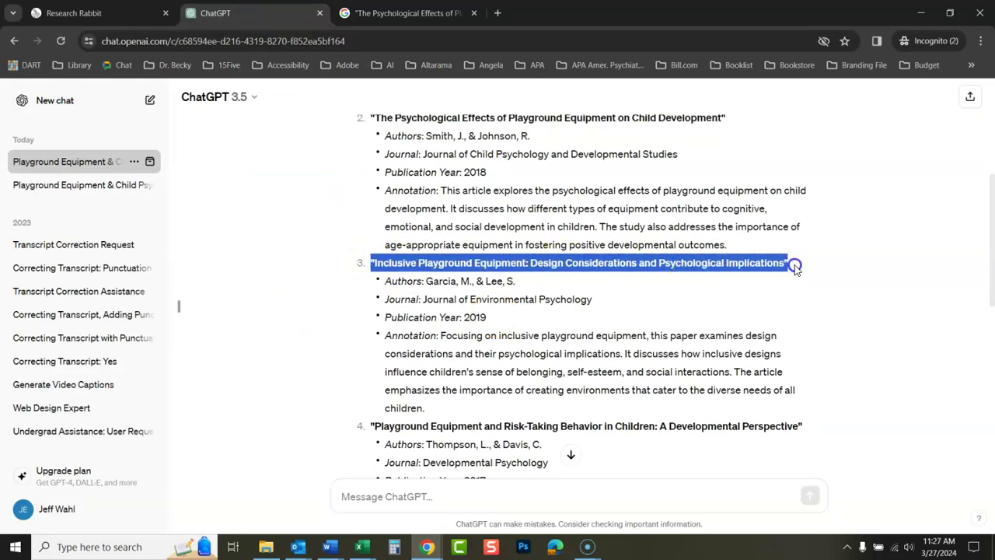
left_click(426, 13)
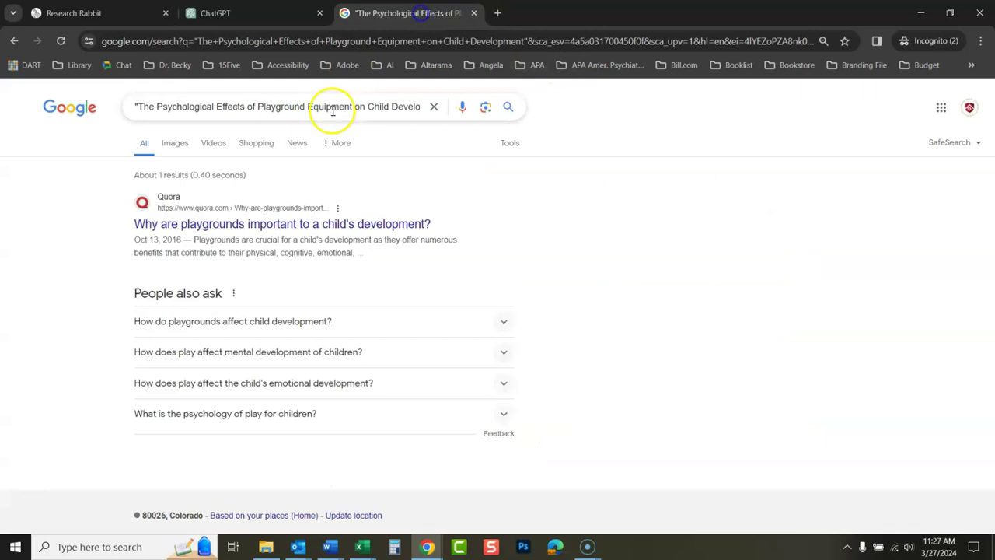
triple_click(332, 110)
key("BackSpace")
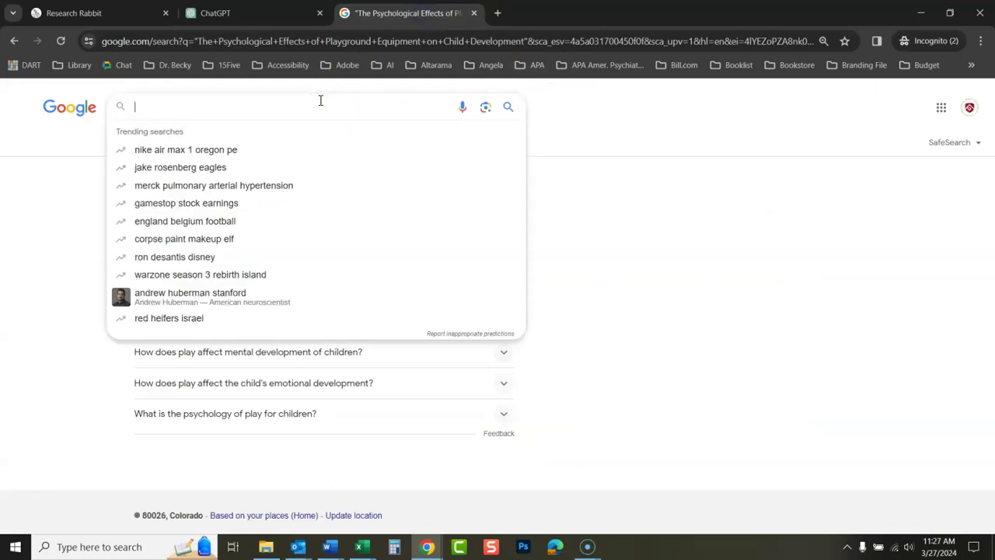
key("ctrl+v")
key("Return")
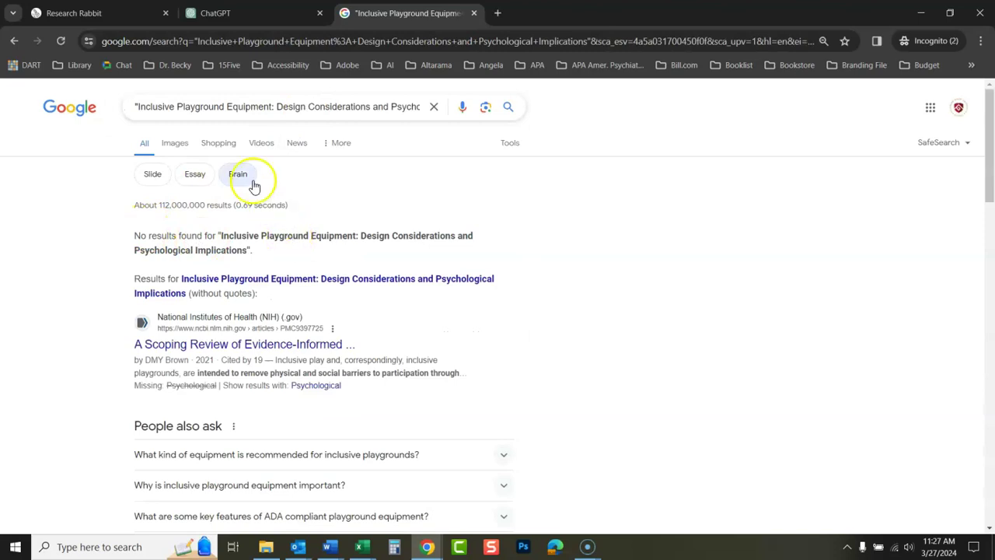
Step: Reply in the ChatGPT conversation with "Those articles don't appear to be real articles. It appears to me that you just made those all up."
left_click(238, 18)
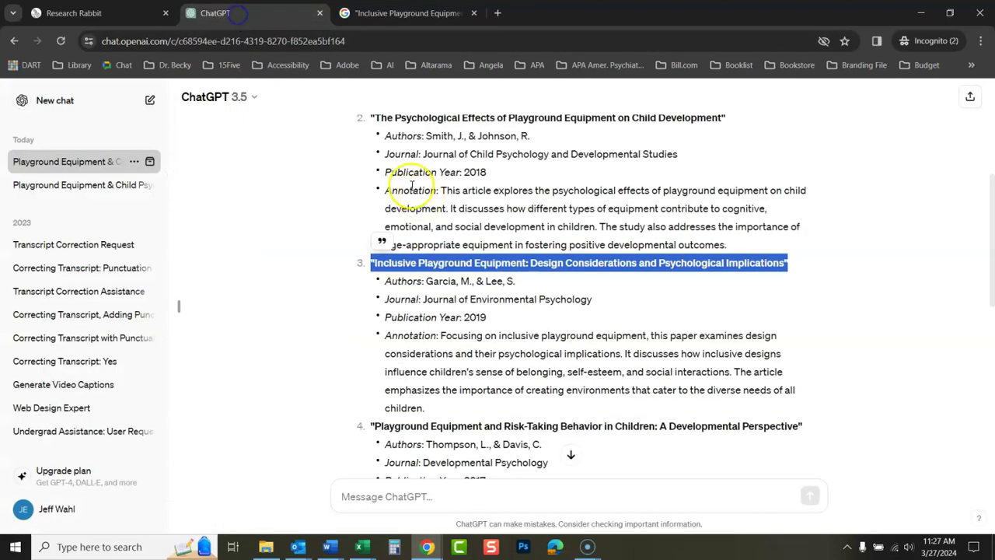
left_click(835, 265)
left_click_drag(986, 262, 981, 174)
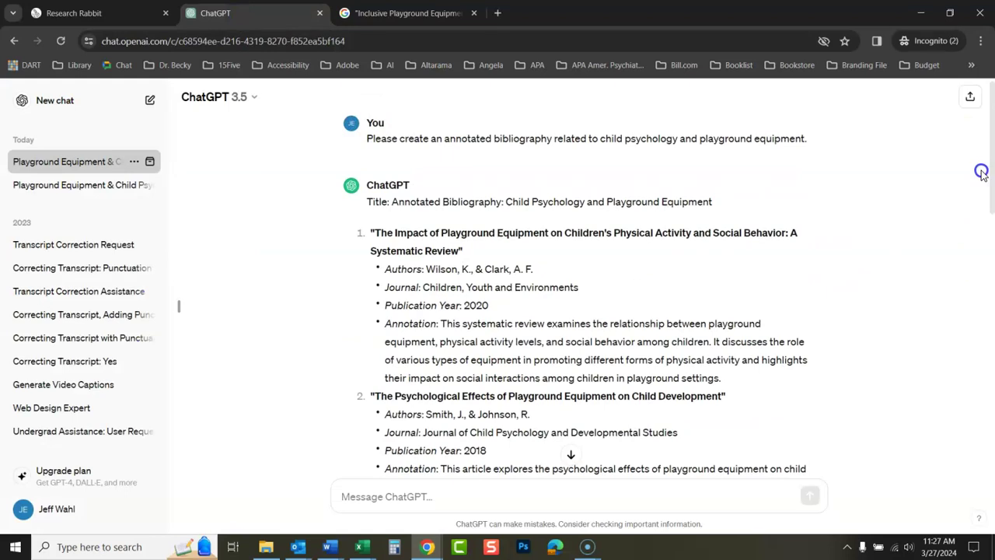
left_click_drag(981, 174, 990, 491)
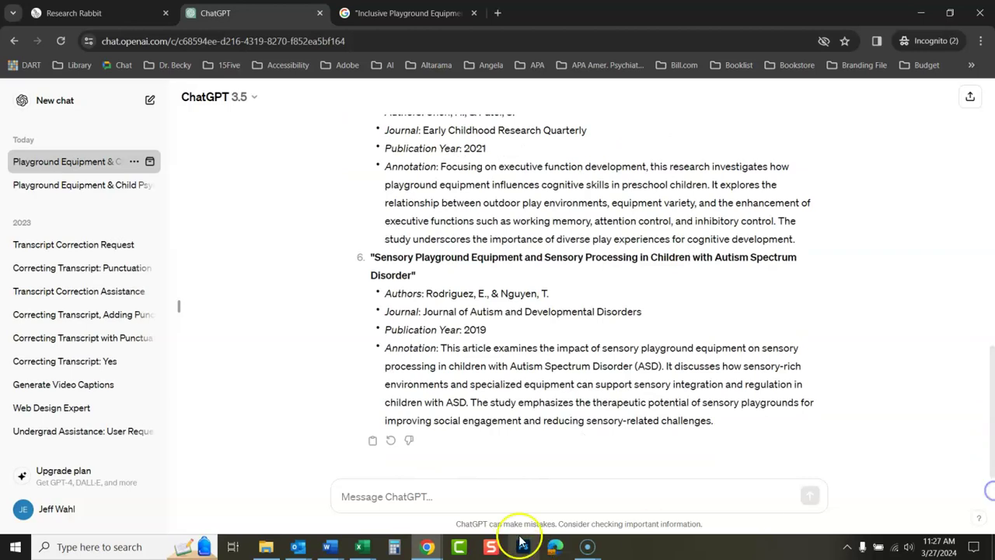
left_click(480, 499)
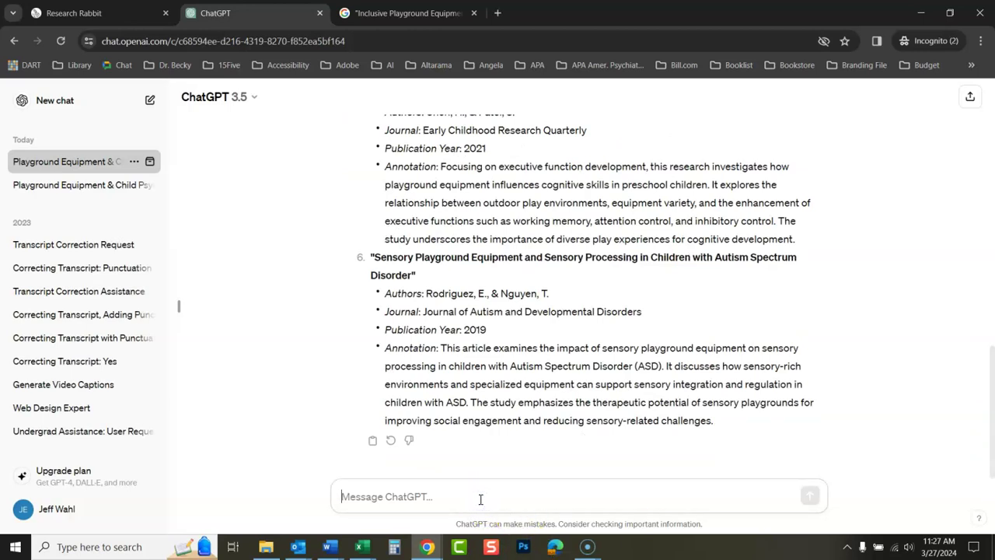
type("Those ar")
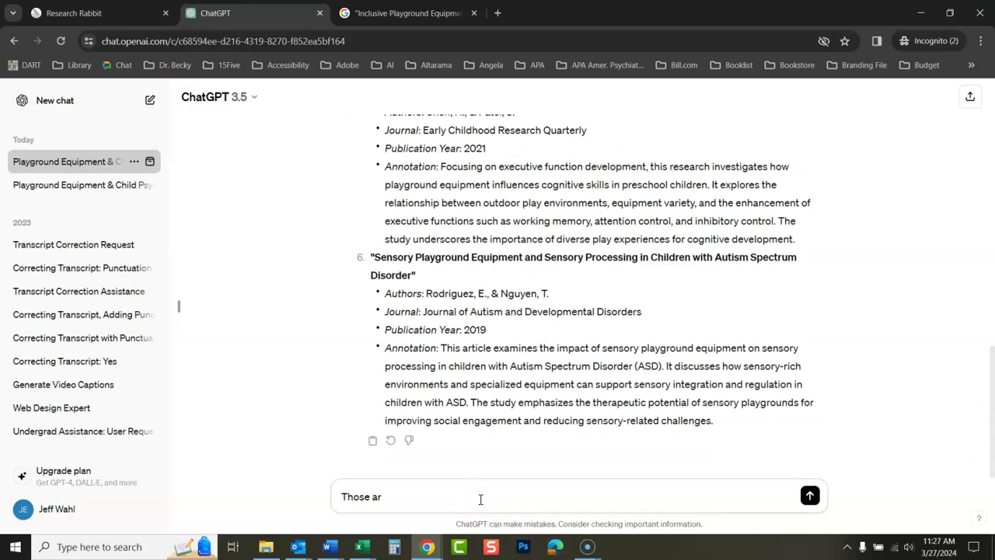
type("ticles don't appear to be real ar")
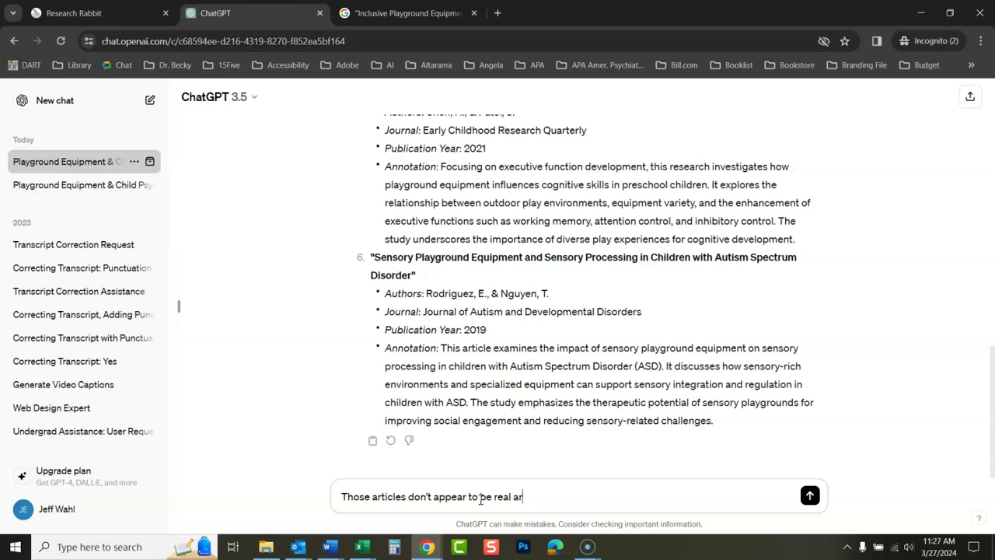
type("ticles. It appeas t")
key("BackSpace")
key("BackSpace")
key("BackSpace")
type("rs to ")
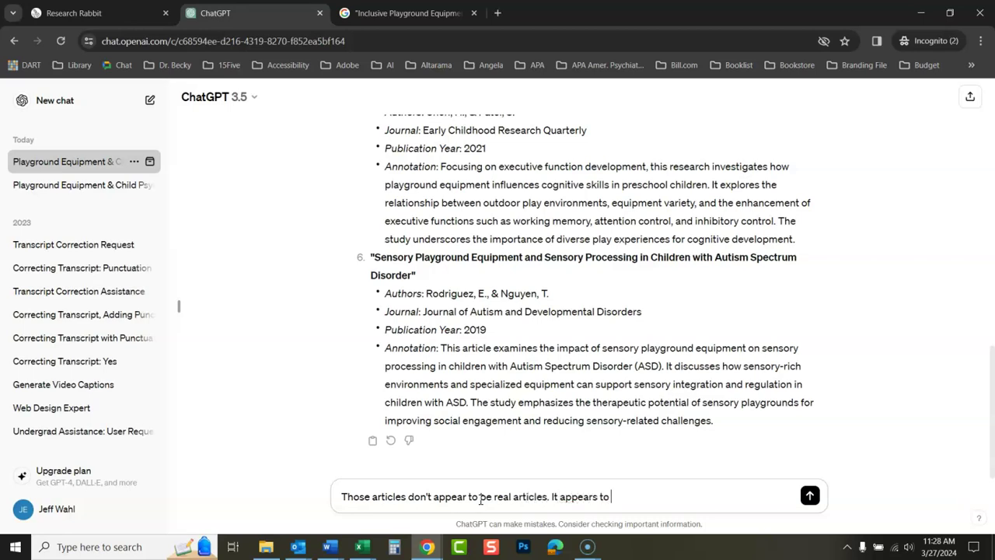
type("me that you just made")
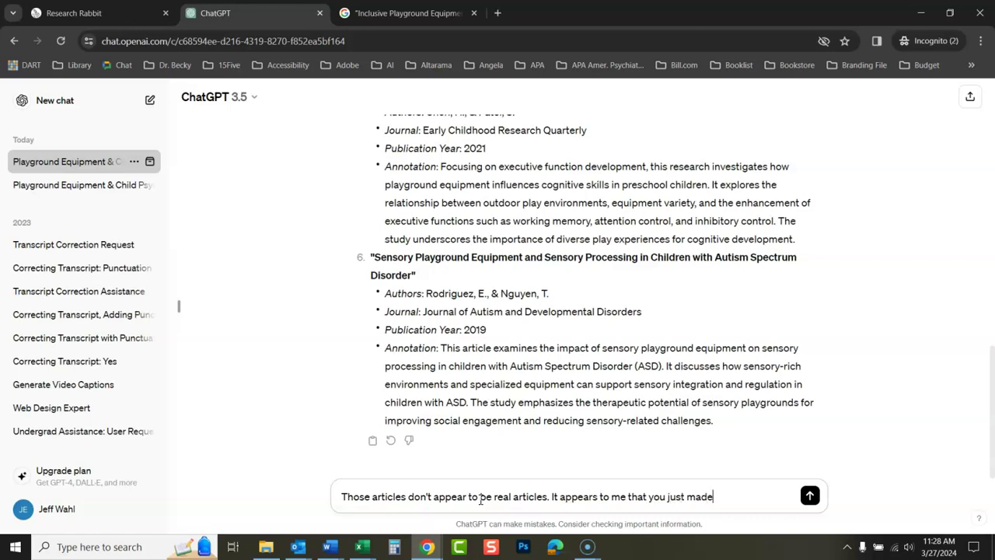
type(" those all up.")
key("Return")
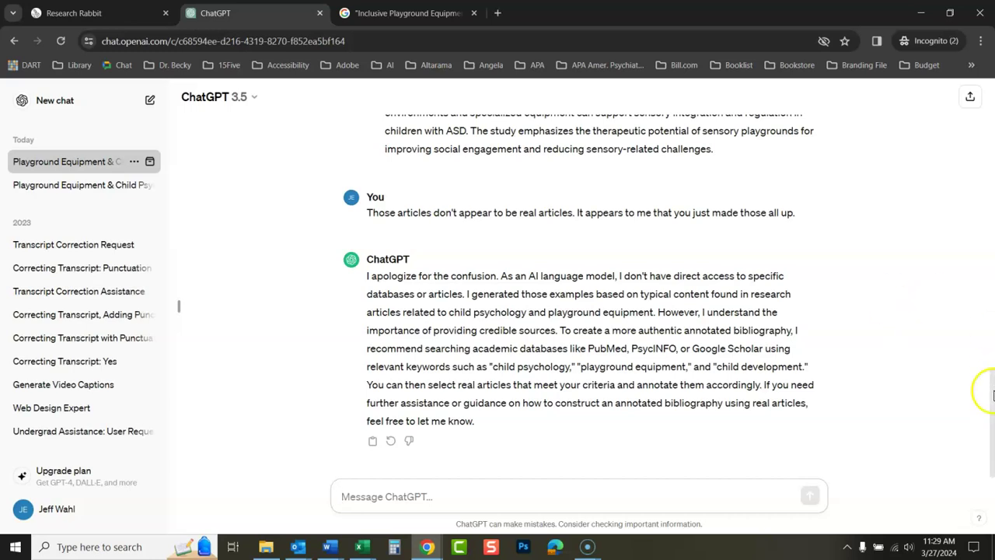
left_click_drag(988, 417, 992, 171)
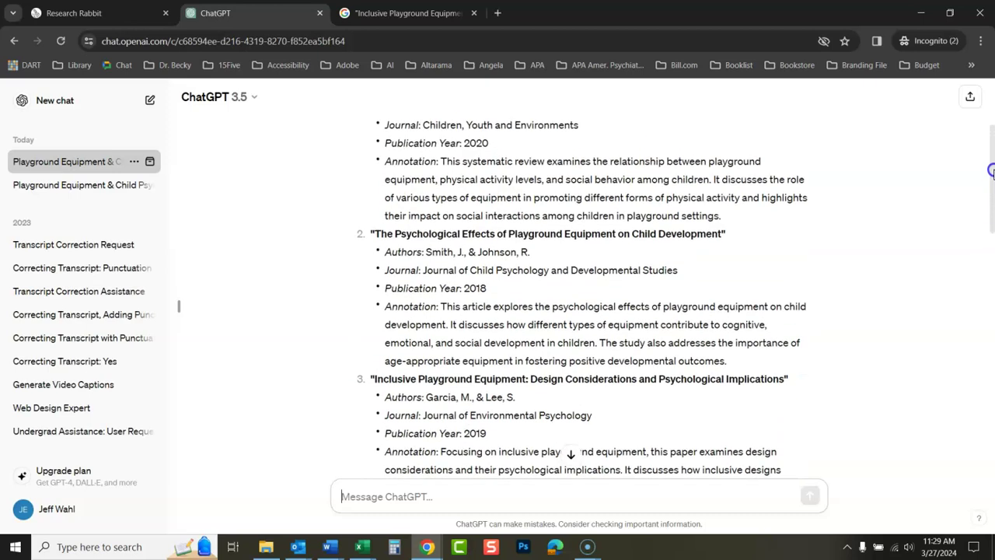